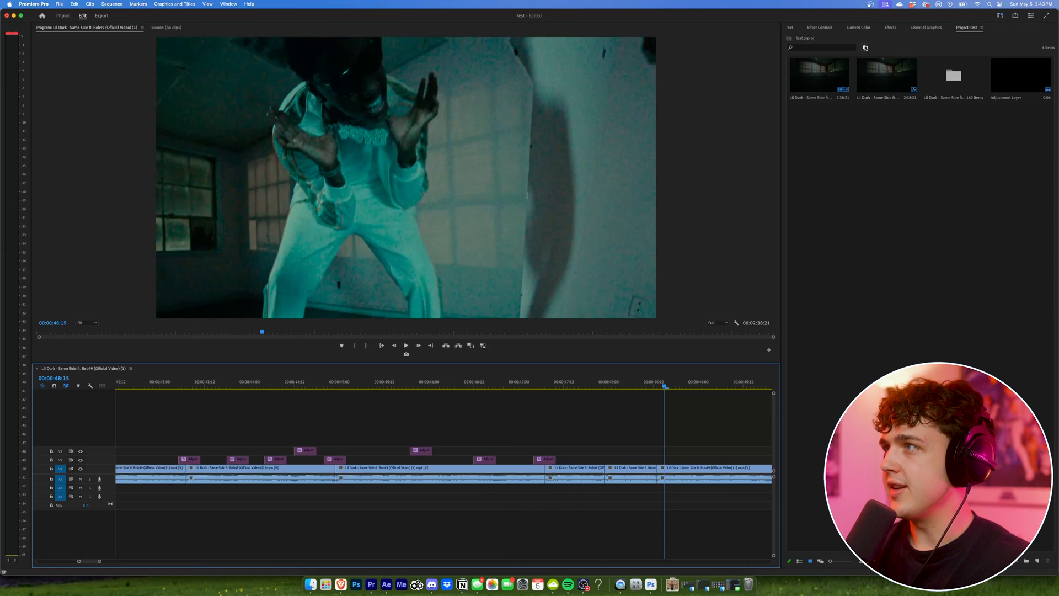
Create an adjustment layer and place it on the track above the existing one, over the cut near 00:00:43:07
right_click(961, 173)
mouse_move(974, 204)
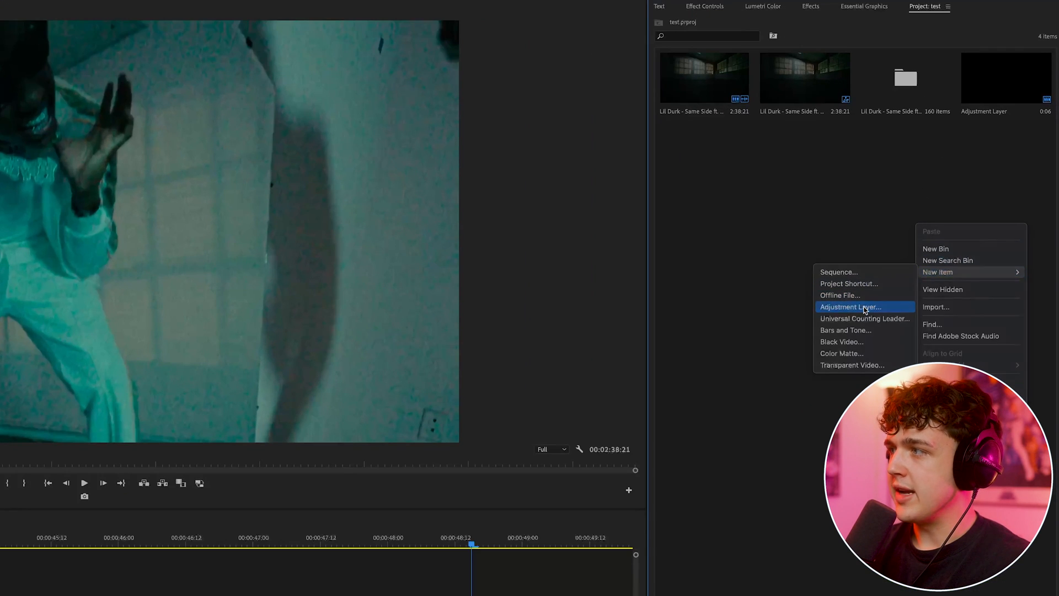
click(864, 310)
click(344, 446)
drag(712, 156, 84, 552)
scroll(77, 562, up, 2)
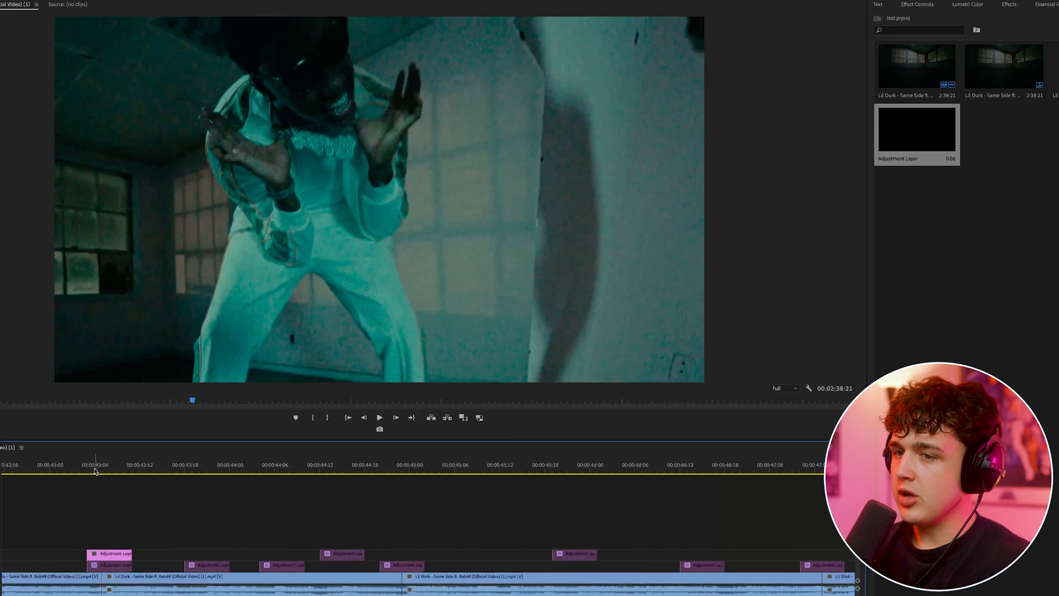
drag(94, 468, 103, 471)
drag(115, 553, 108, 554)
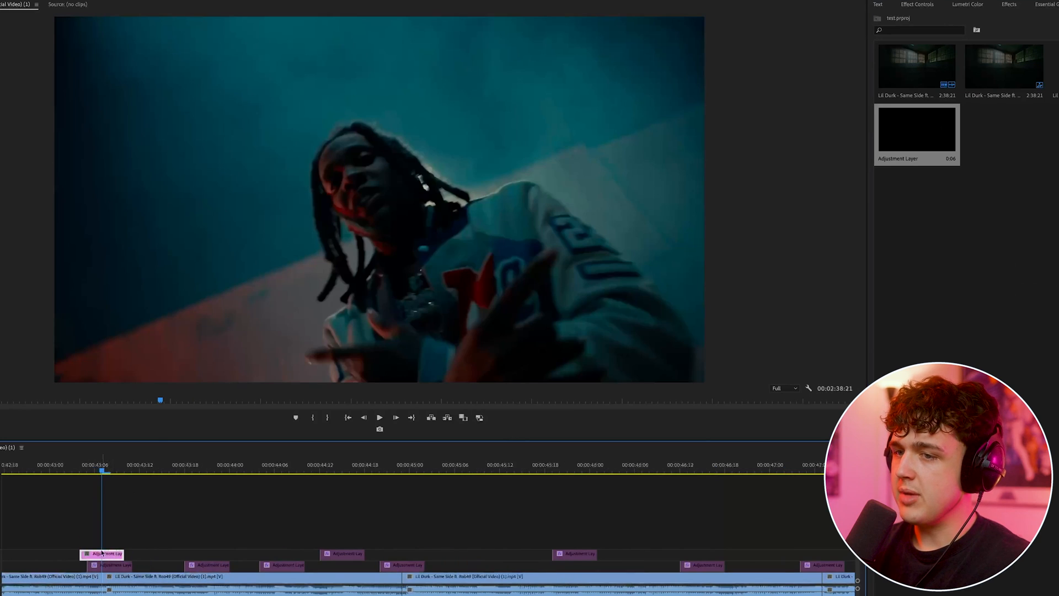
Duplicate the new adjustment layer three times further along the timeline on the upper tracks
scroll(165, 559, down, 1)
drag(184, 541, 233, 535)
drag(234, 533, 277, 532)
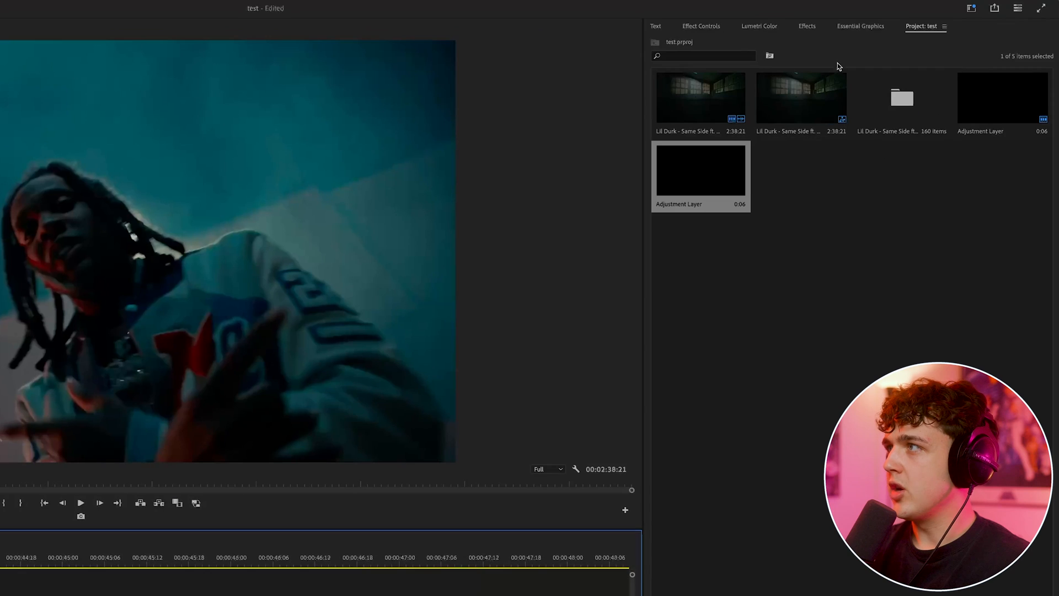
Expand the HITS, SHAKE TRANSITIONS and WIPE TRANSITIONS preset folders of the Fast Movement FX V3 pack
click(1011, 7)
click(651, 54)
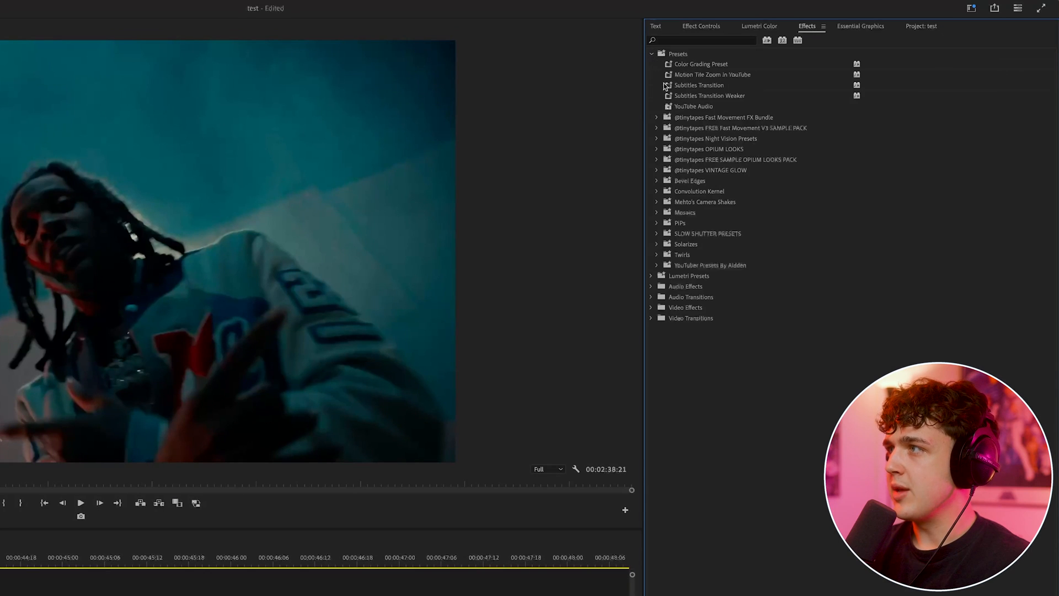
click(656, 118)
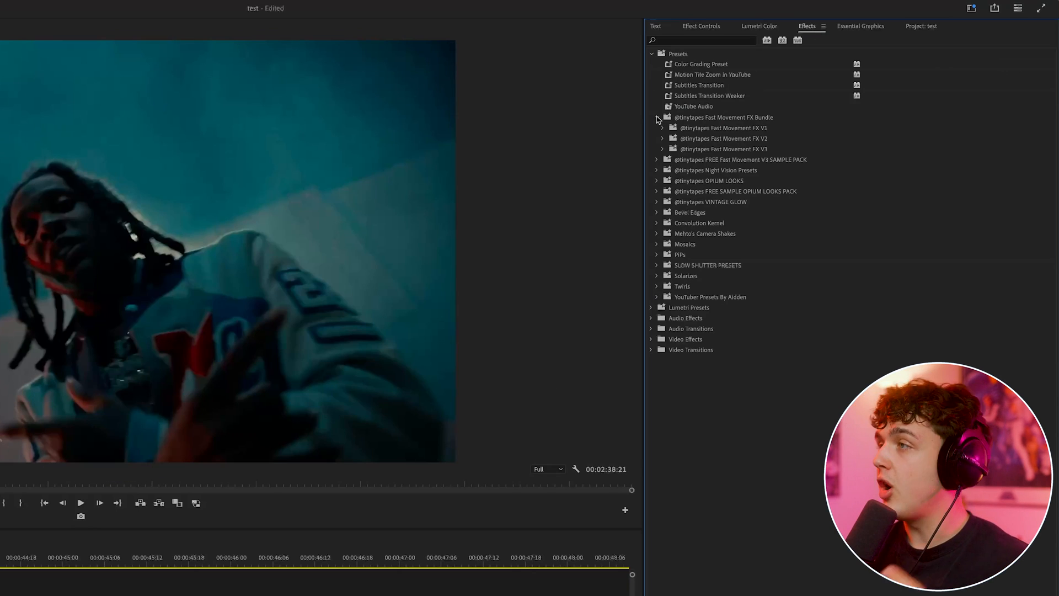
click(663, 149)
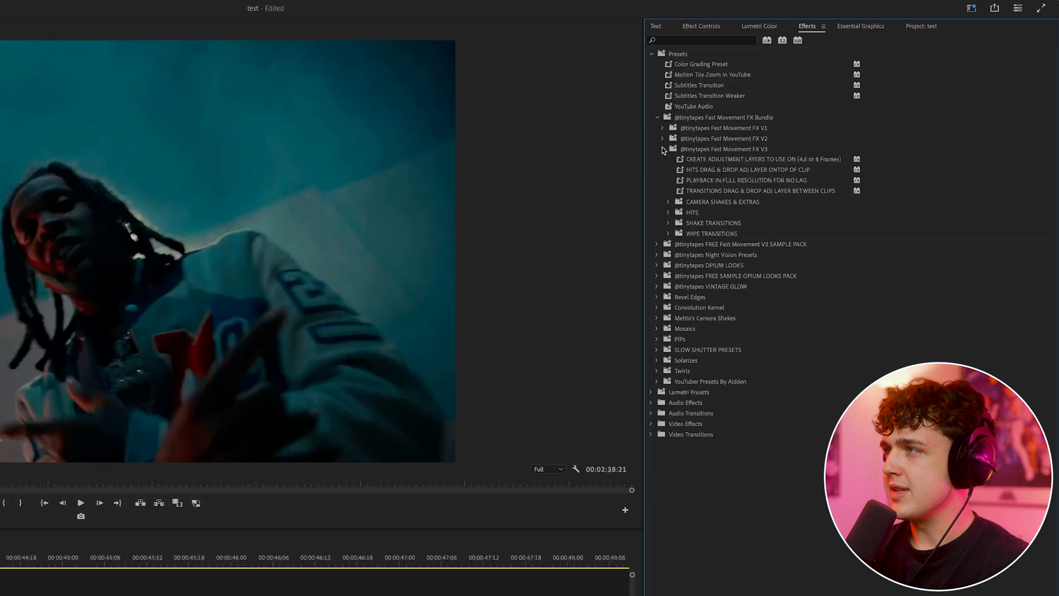
click(669, 212)
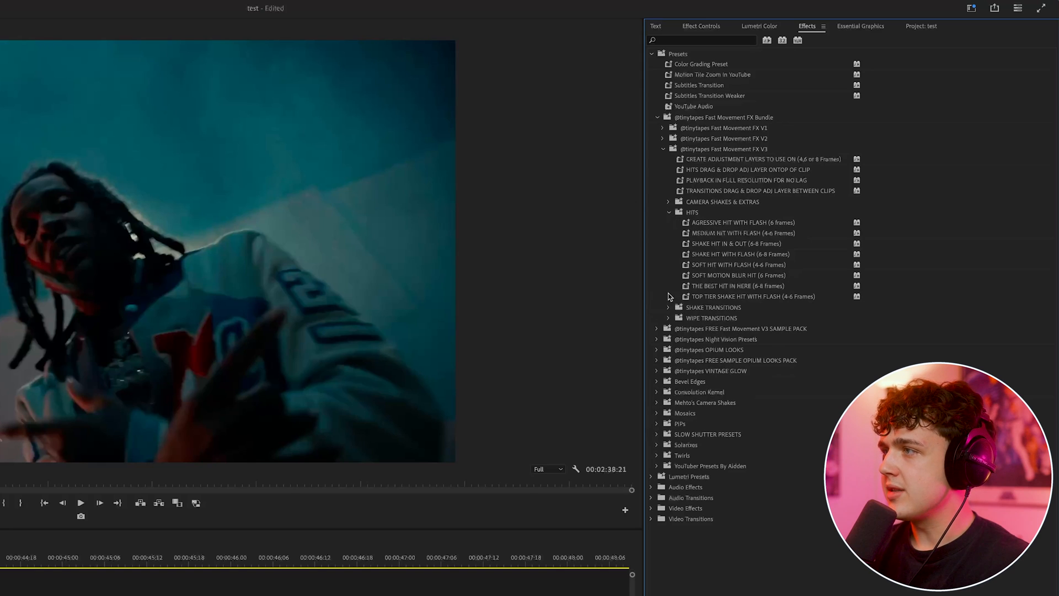
click(670, 307)
click(669, 444)
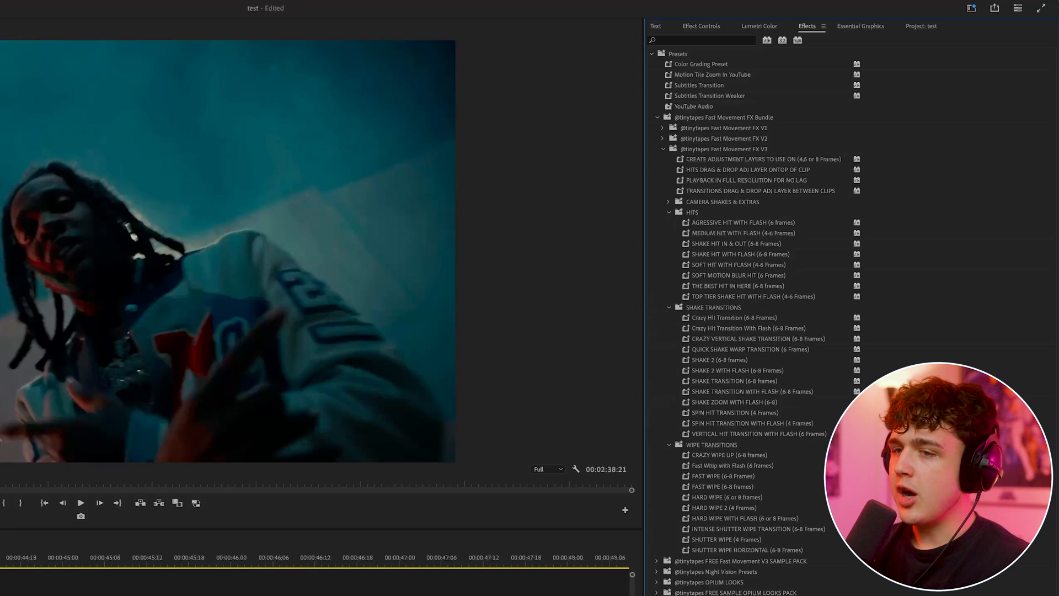
Apply the AGRESSIVE HIT WITH FLASH (6 frames) preset to the first new adjustment layer, preview it and align the layer with the one below
click(331, 586)
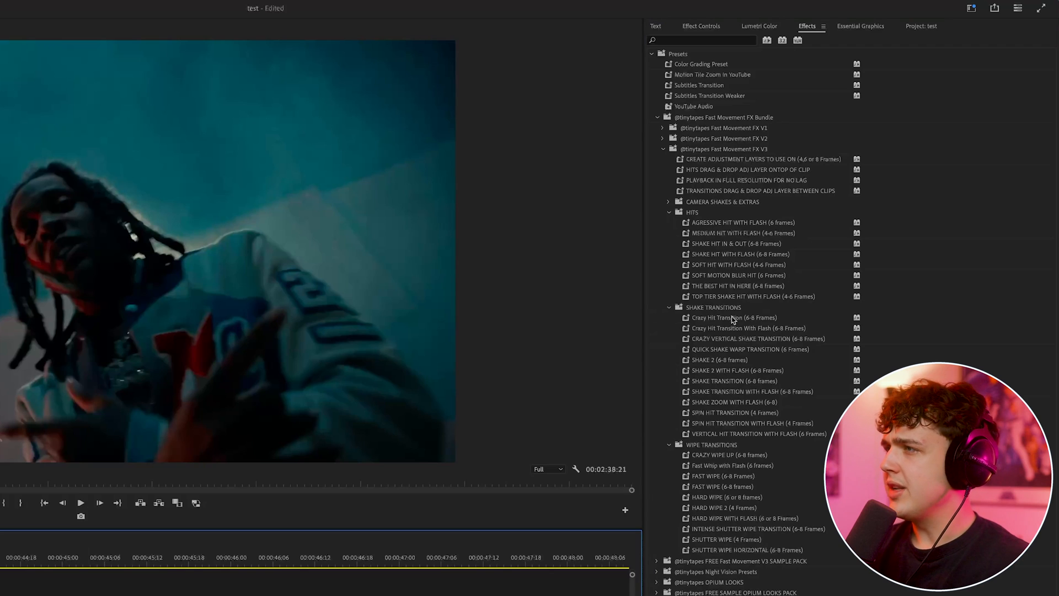
drag(744, 223, 111, 554)
click(84, 469)
key(space)
mouse_move(84, 469)
mouse_down()
mouse_move(135, 481)
mouse_move(90, 483)
mouse_up()
drag(110, 553, 116, 554)
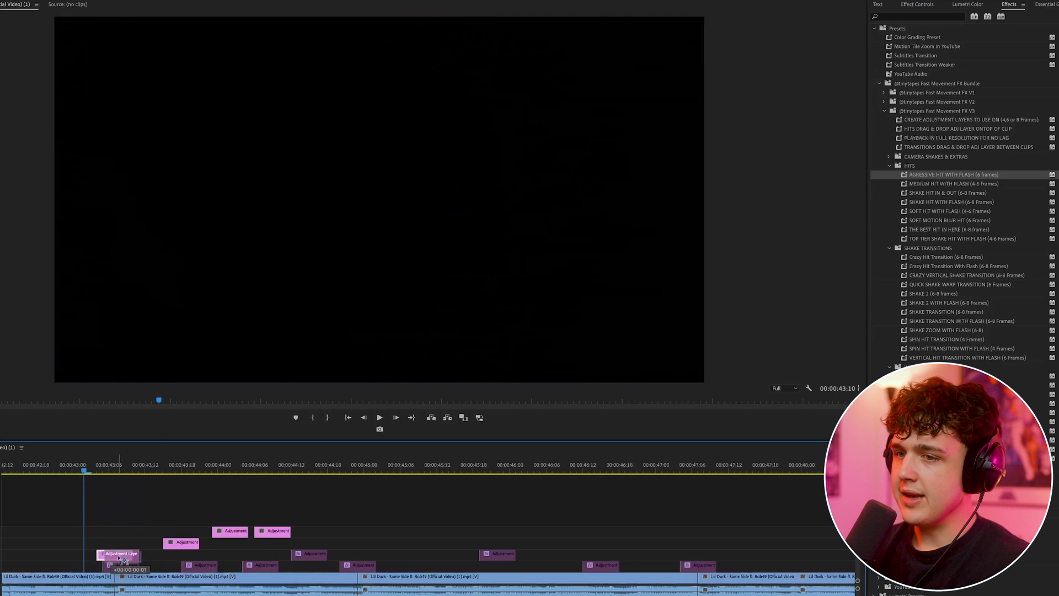
key(space)
click(116, 467)
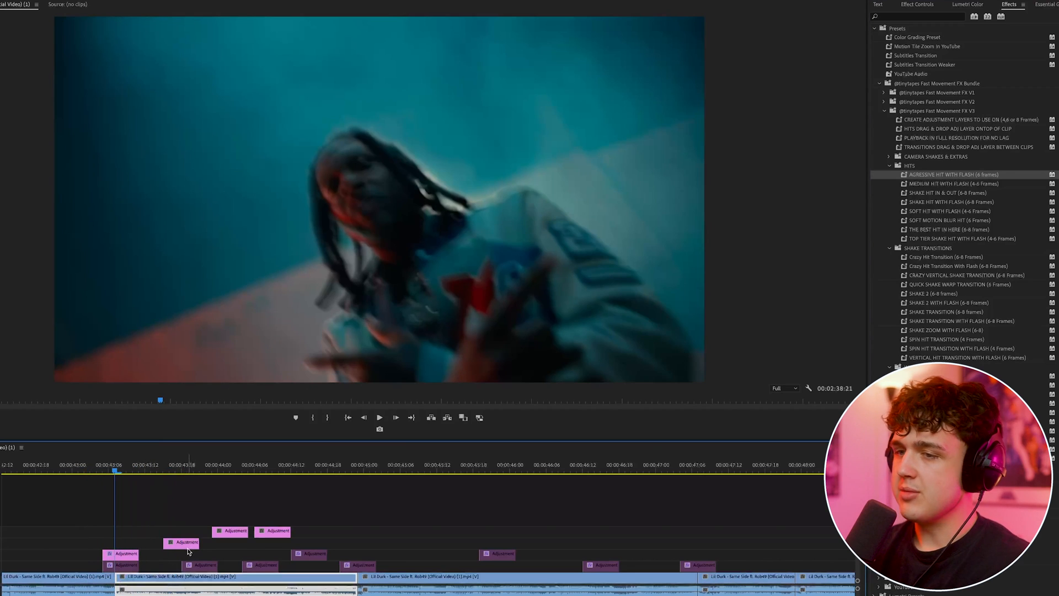
Move the second adjustment layer over the existing one near 00:00:43:20, apply the SOFT HIT WITH FLASH (4-6 Frames) preset and preview it
click(207, 568)
drag(185, 546, 203, 557)
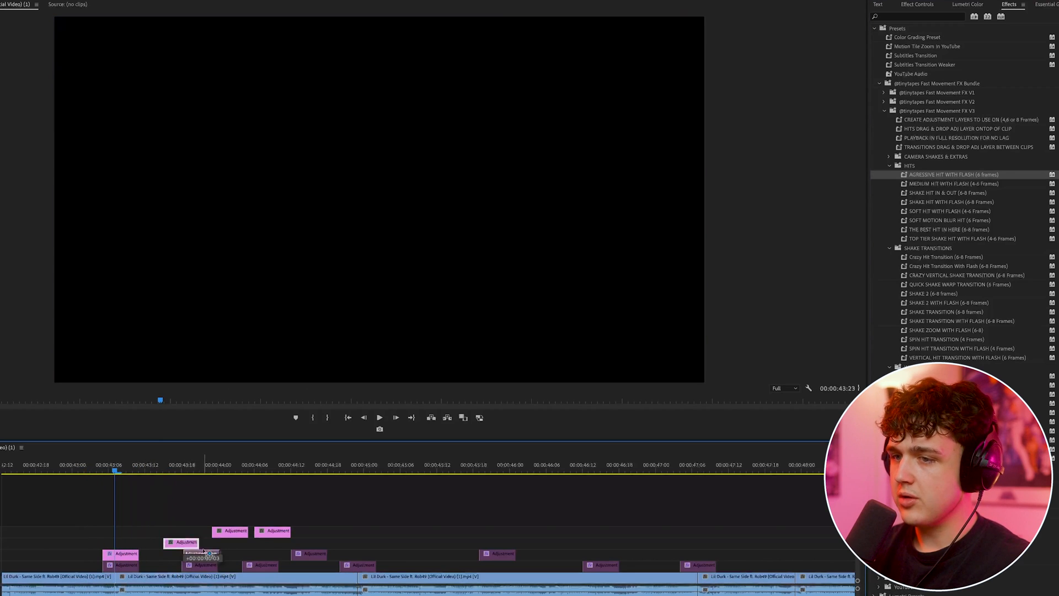
click(203, 470)
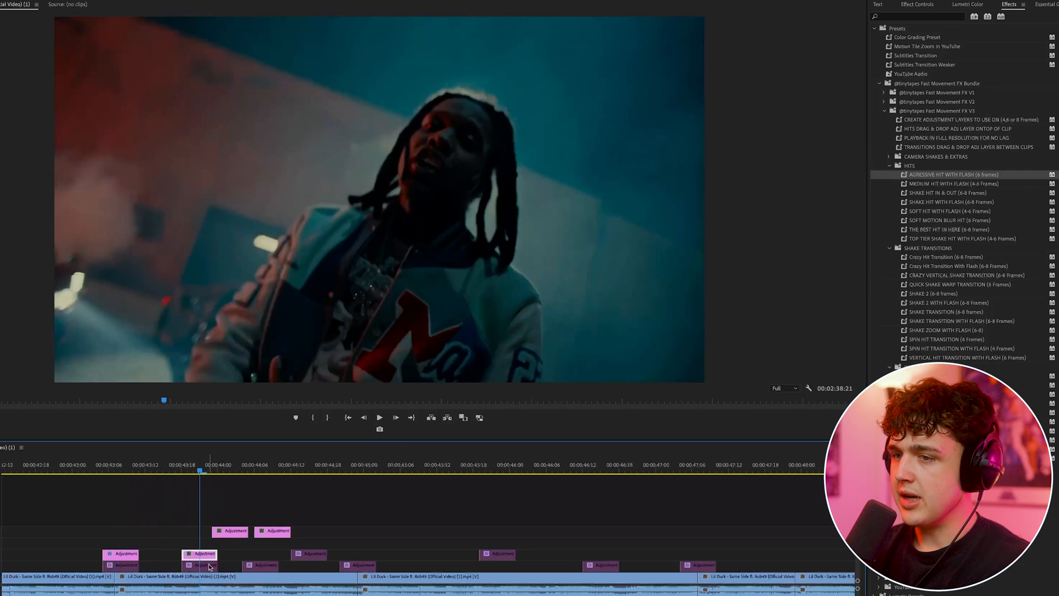
click(945, 213)
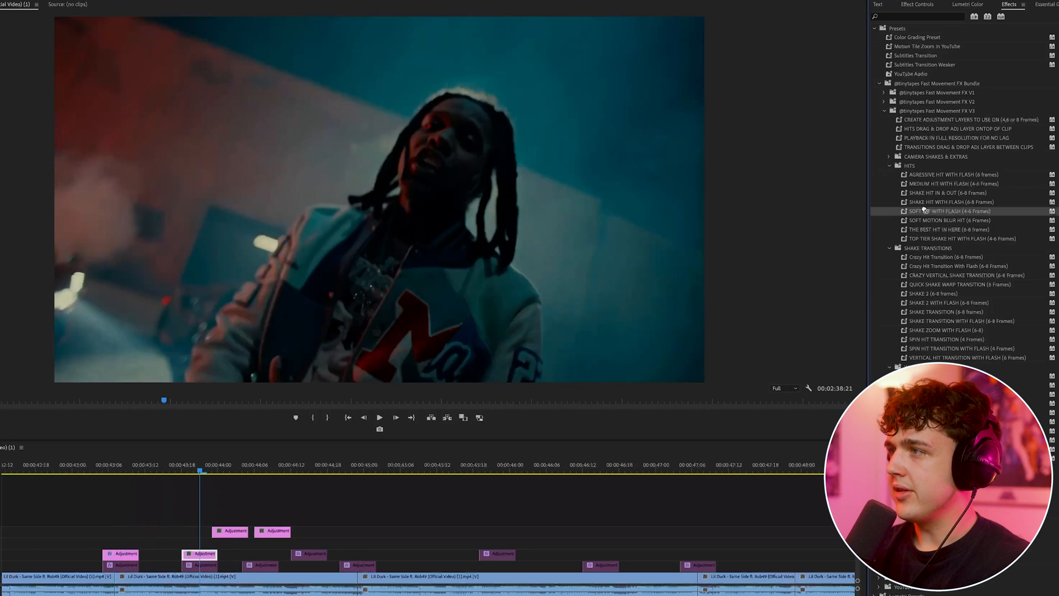
drag(239, 533, 353, 519)
click(190, 465)
key(space)
key(space)
Apply the THE BEST HIT IN HERE (6-8 frames) preset to the adjustment layer near 00:00:44:06 and play the sequence
click(261, 465)
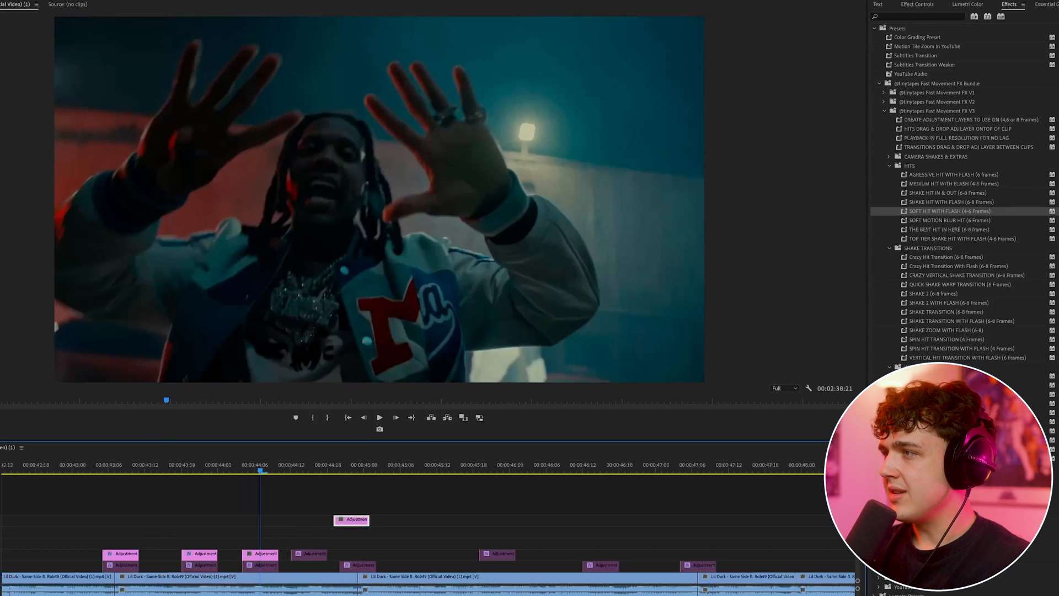
drag(942, 233, 531, 413)
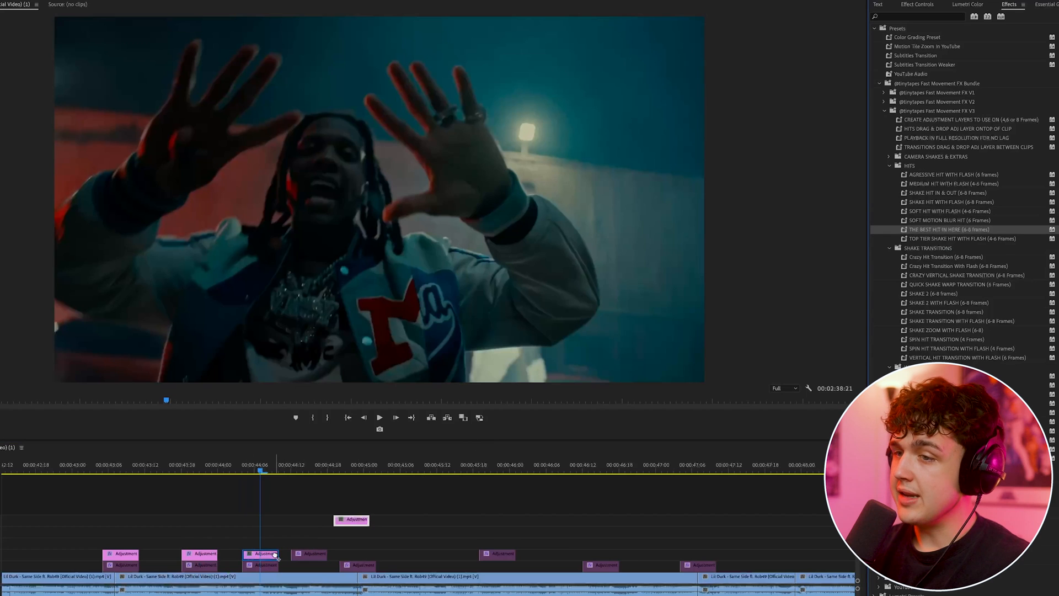
drag(274, 556, 263, 554)
click(90, 464)
key(space)
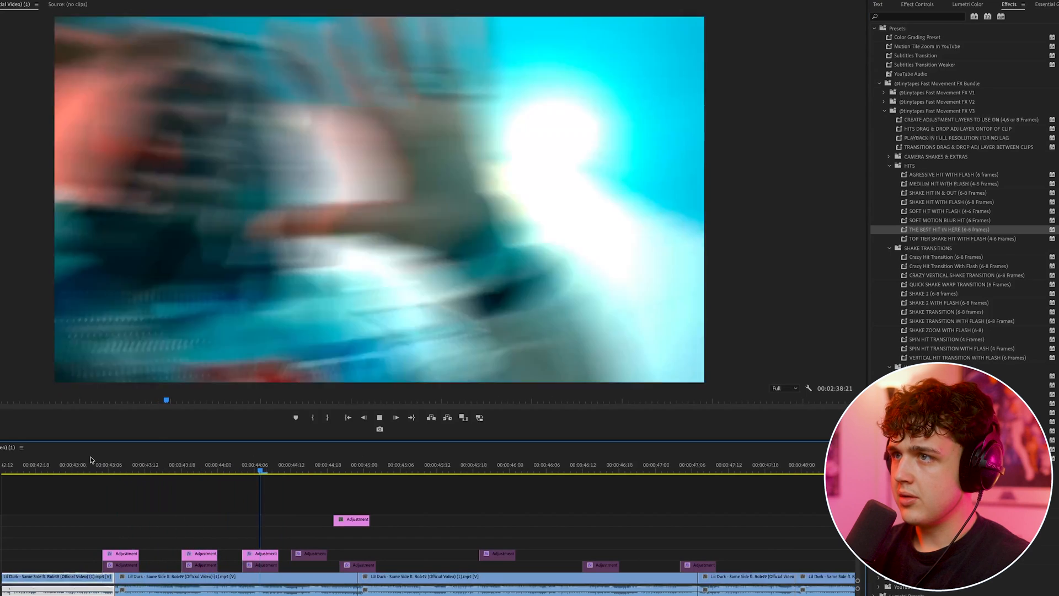
Centre the fourth adjustment layer on the cut near 00:00:45:00, apply the FAST WIPE (6-8 Frames) preset and preview it
click(359, 463)
drag(352, 528, 359, 528)
mouse_move(350, 462)
mouse_down()
mouse_move(330, 465)
mouse_move(381, 470)
mouse_move(338, 472)
mouse_move(356, 473)
mouse_up()
click(365, 522)
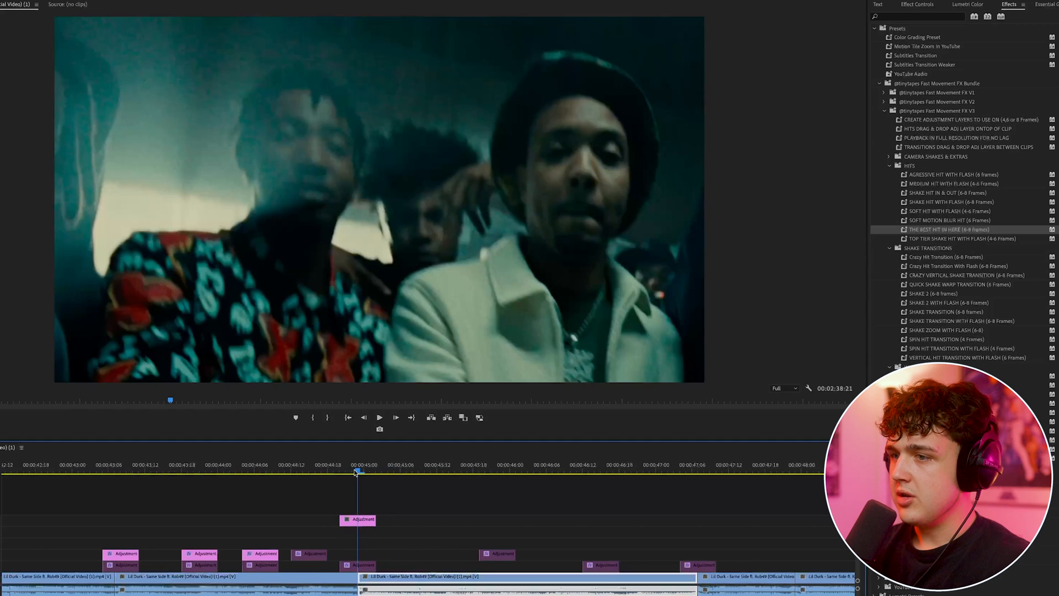
click(359, 521)
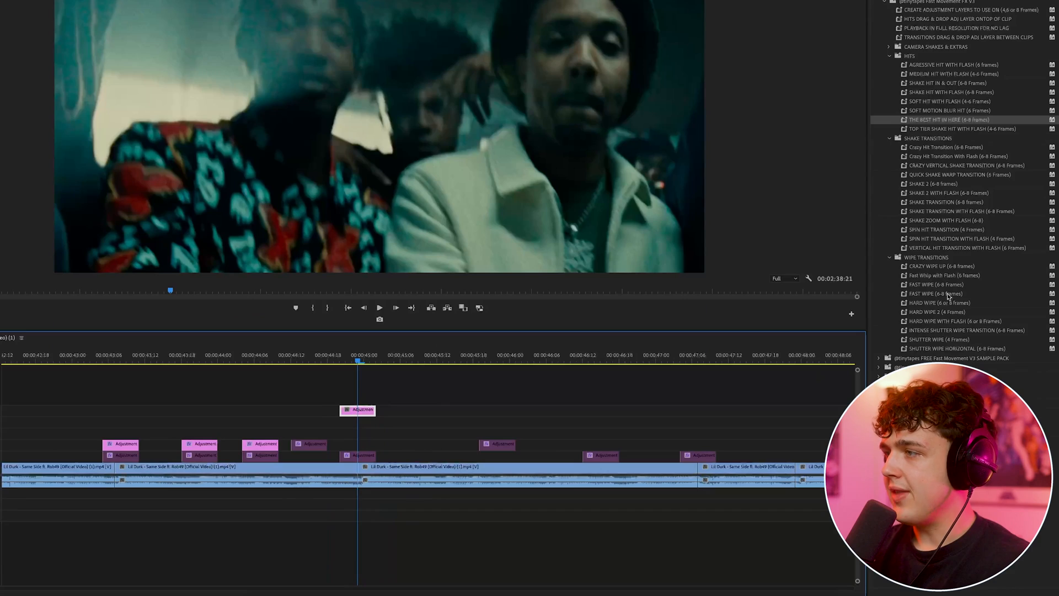
click(939, 287)
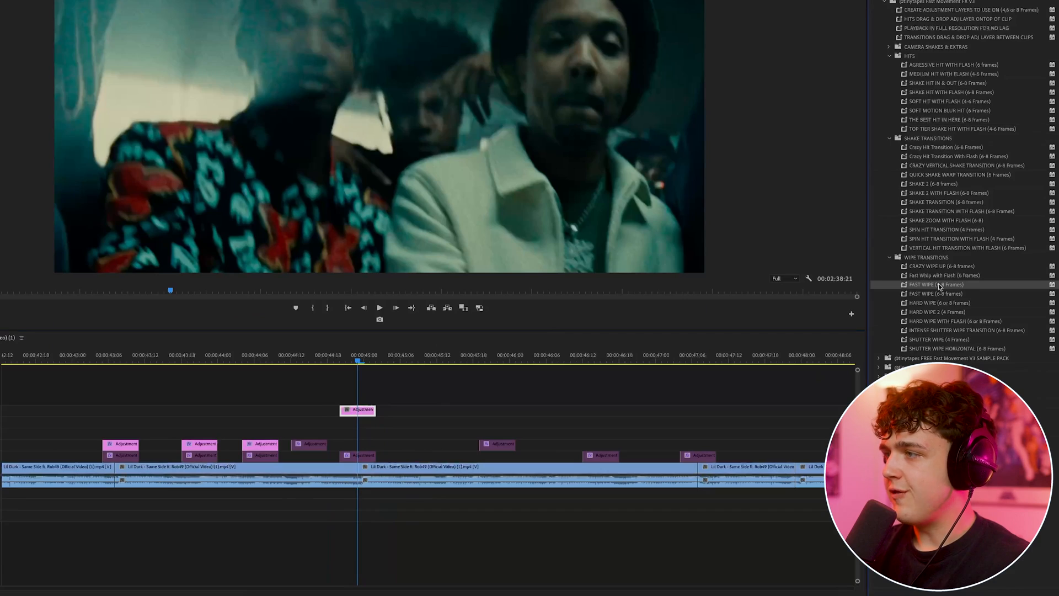
key(space)
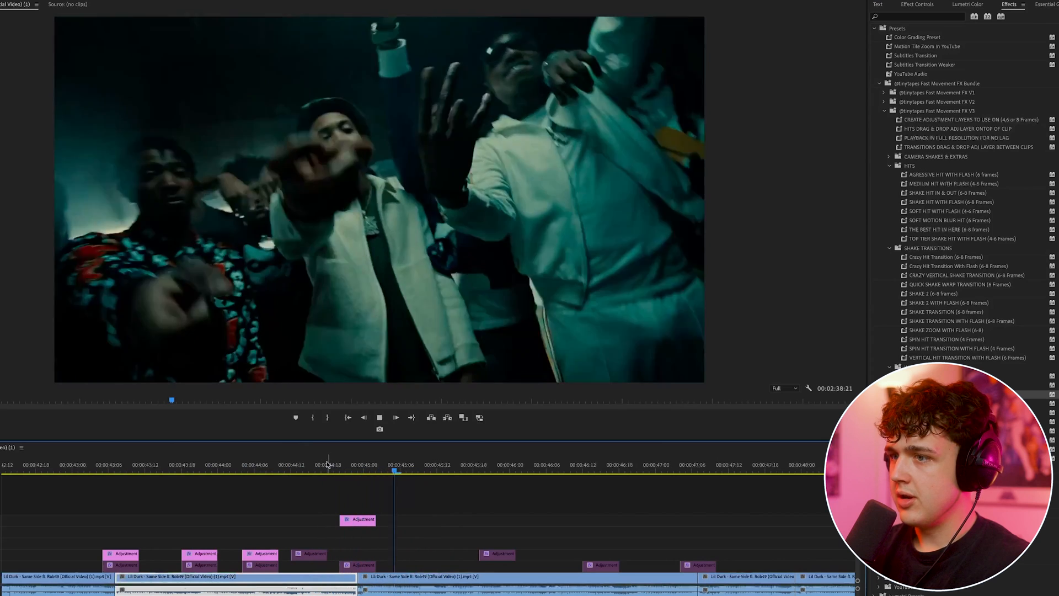
click(327, 464)
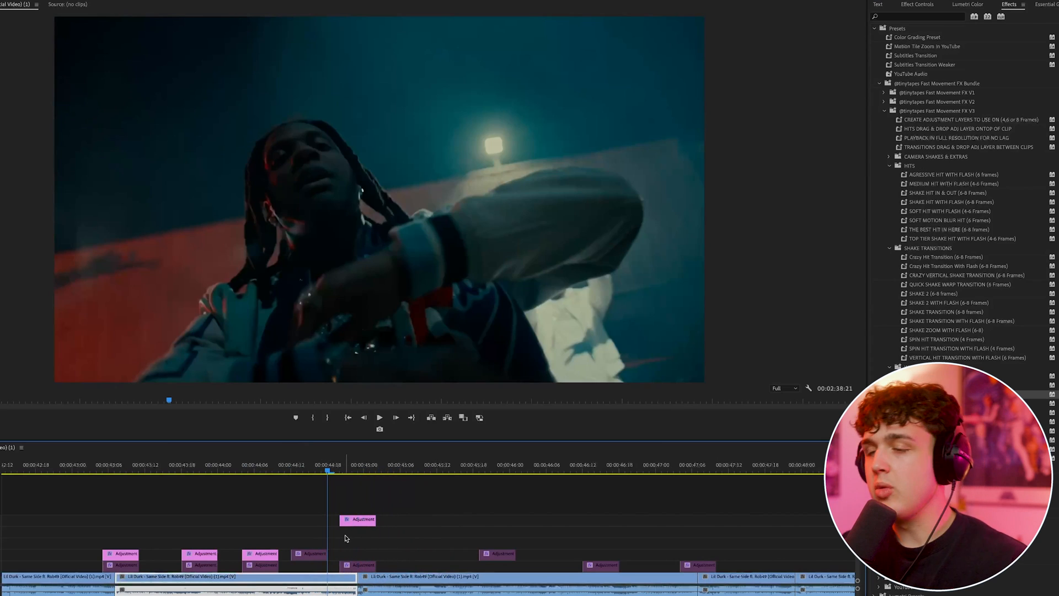
Disable the newly added adjustment layers, enable the original ones and play the edit full screen
click(349, 525)
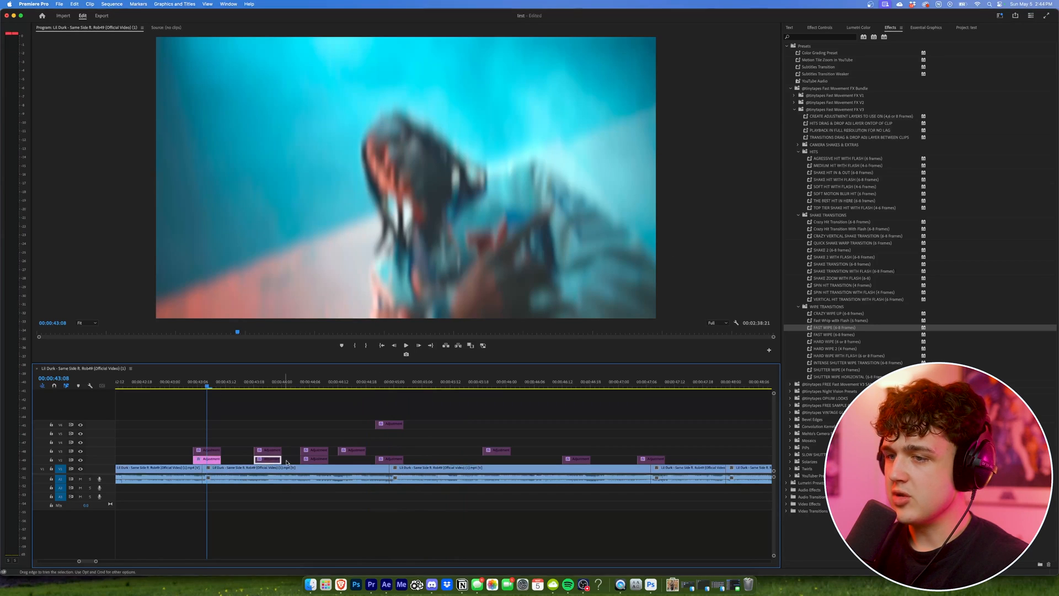
key(shift+super+e)
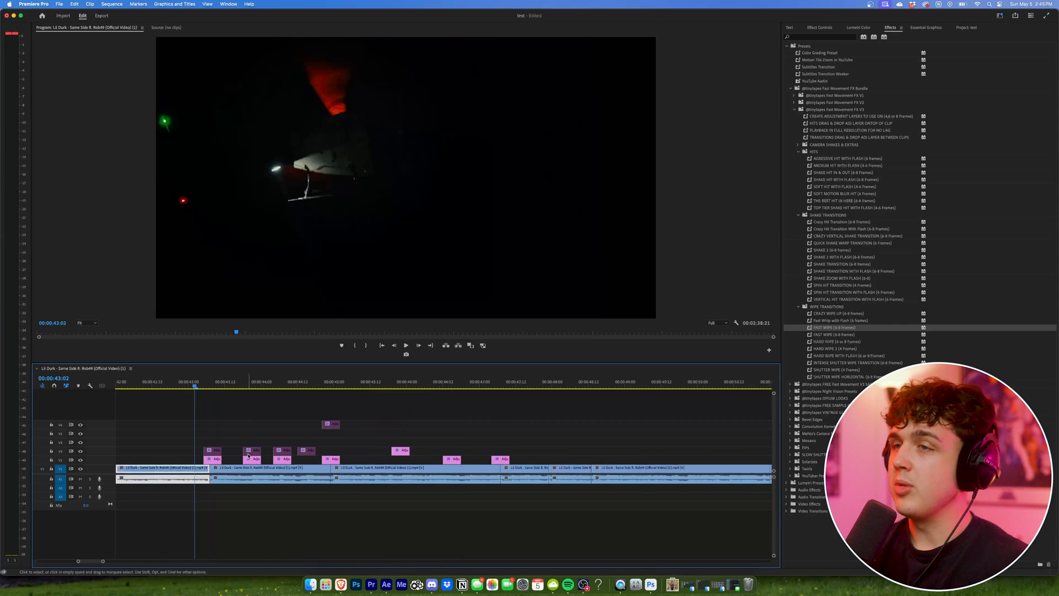
key(space)
key(grave)
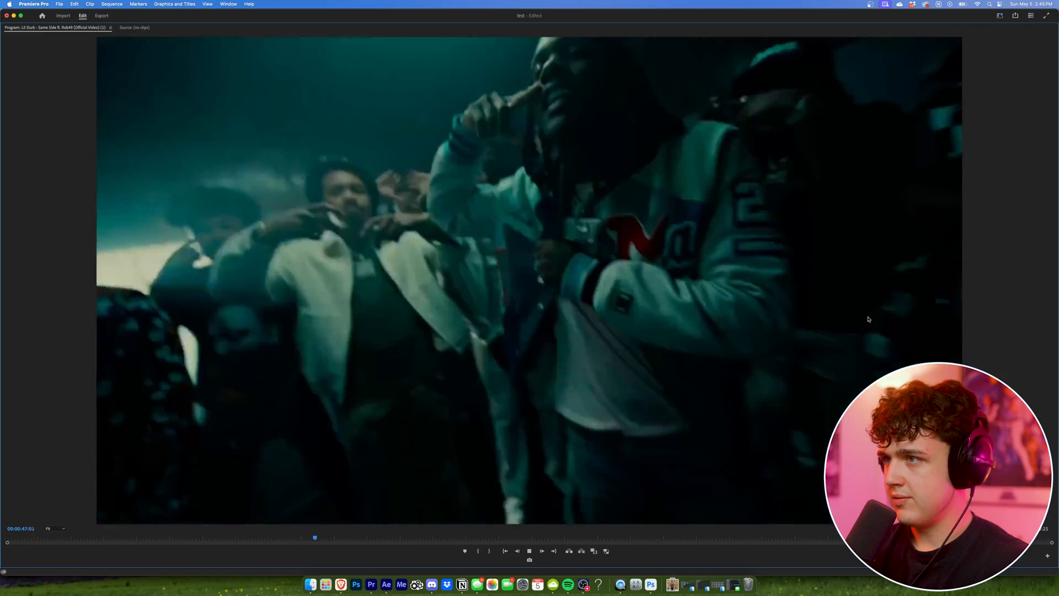
key(grave)
key(space)
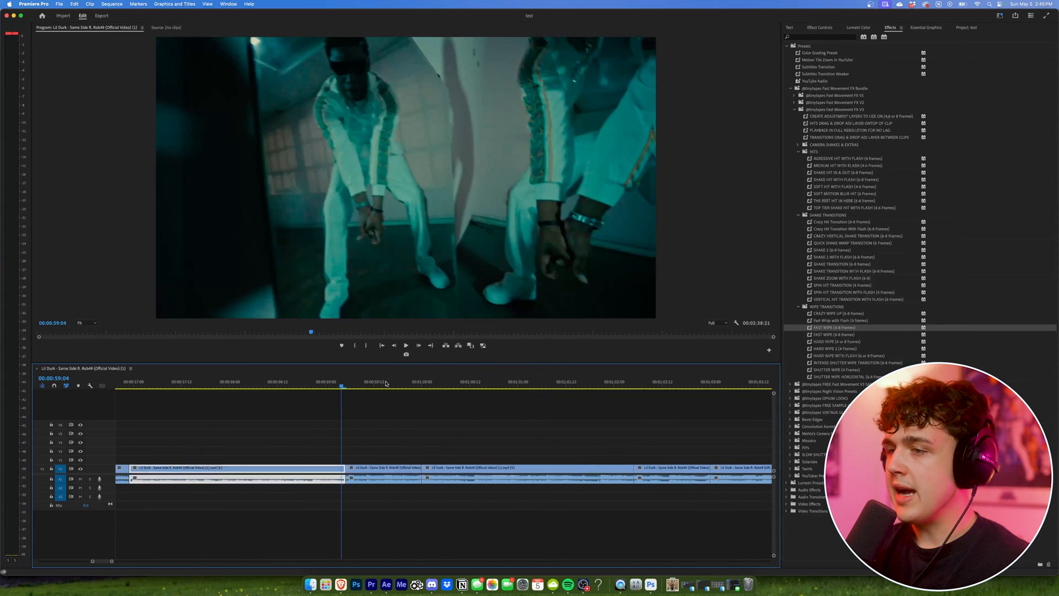
Park the playhead on the cut at 00:01:02:05 and create a Black Video item in the project
drag(342, 384, 487, 385)
key(minus)
key(minus)
scroll(596, 390, right, 1)
click(481, 382)
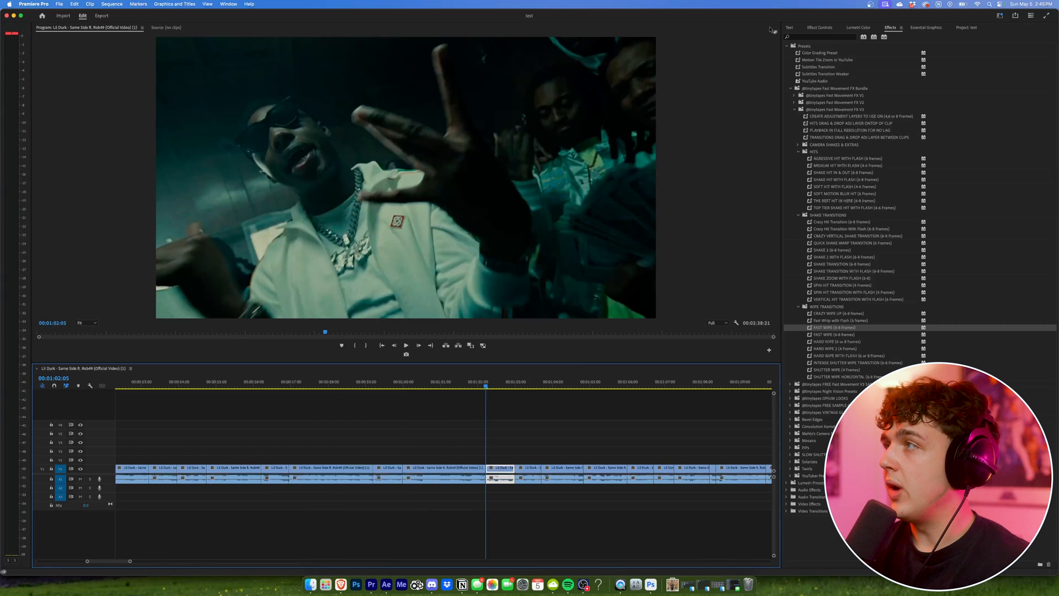
click(969, 28)
click(969, 186)
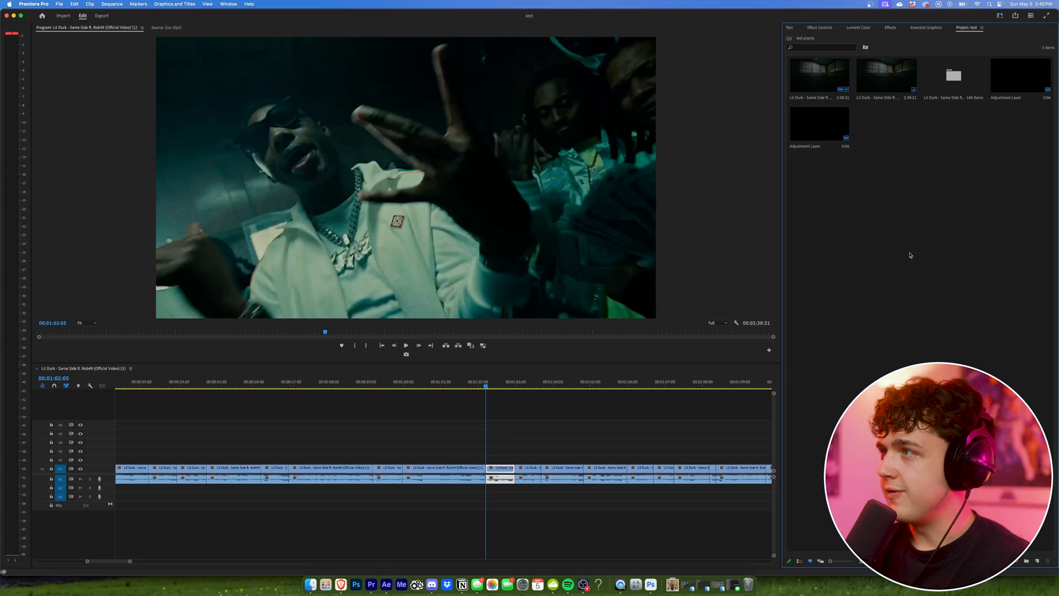
key(=)
right_click(839, 216)
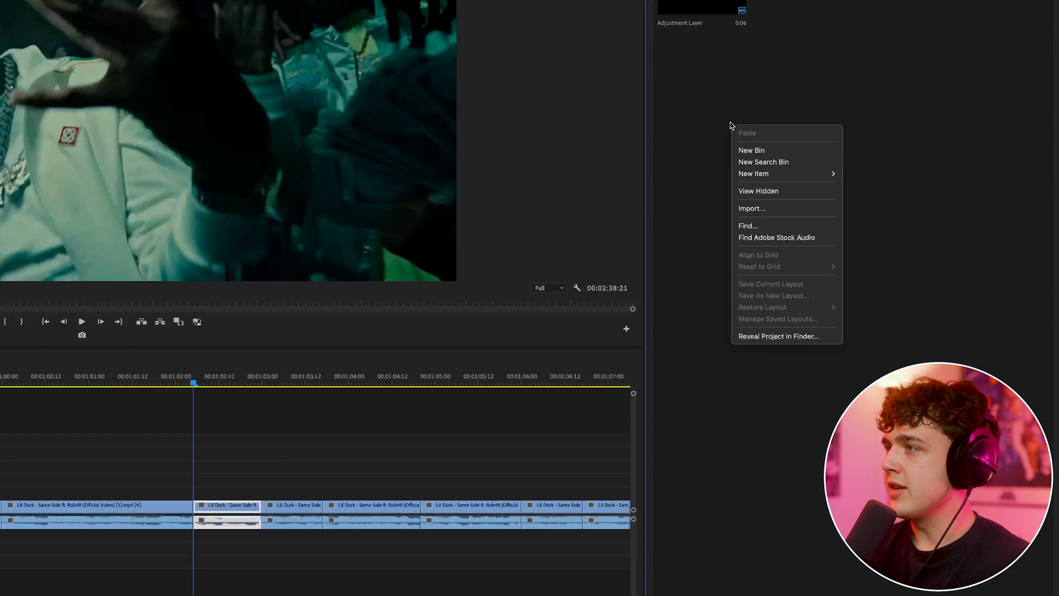
mouse_move(773, 171)
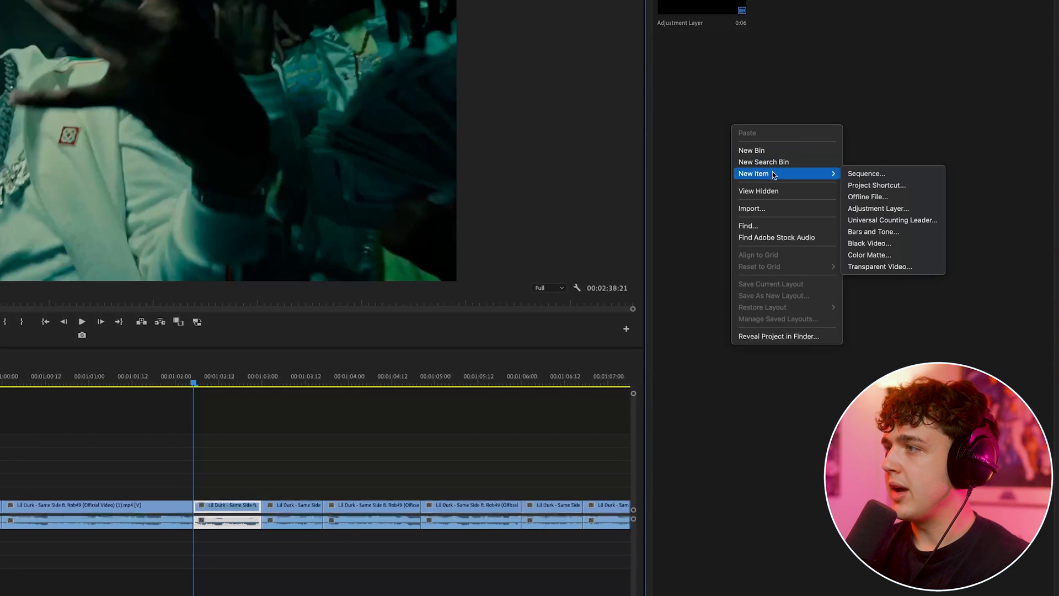
click(882, 243)
click(333, 282)
Place the Black Video on V2 across the cut, with the two adjoining clips raised to V3 and trimmed apart above it
drag(798, 185, 503, 456)
key(=)
drag(426, 459, 448, 481)
click(442, 444)
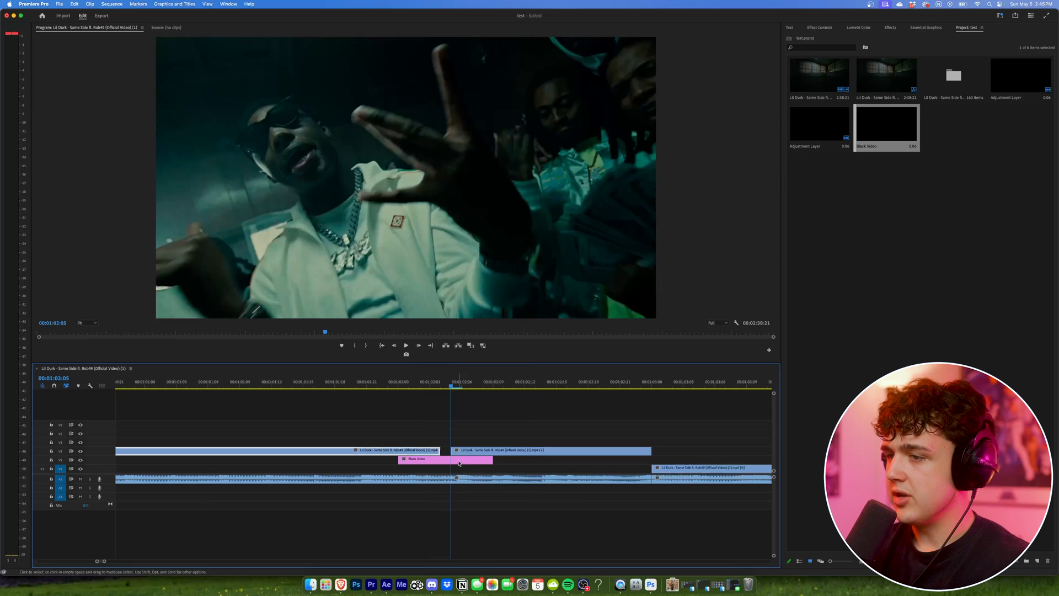
Apply default transitions to the clip edges on both sides of the gap and extend the Black Video's start to the first transition's start
right_click(463, 453)
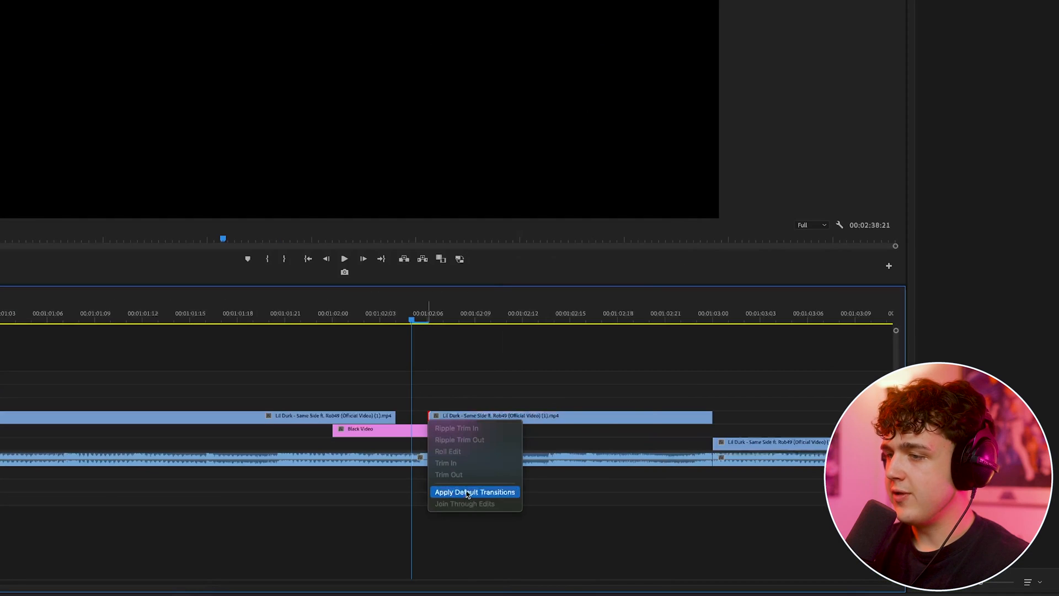
click(469, 492)
right_click(393, 415)
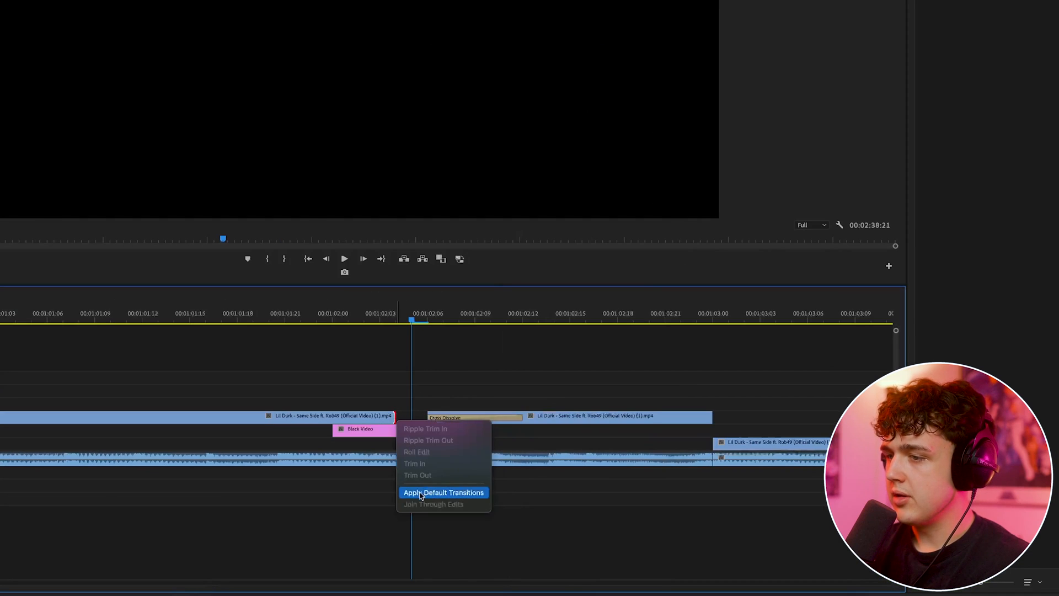
click(433, 494)
drag(329, 431, 298, 434)
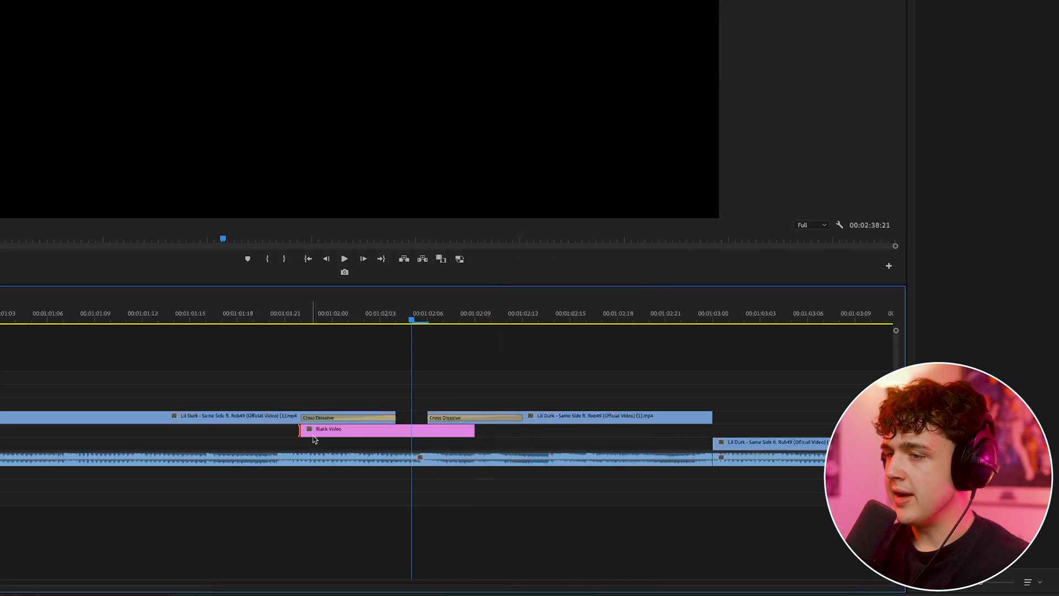
Extend the Black Video's end to the end of the second transition and play the fade from just before it
drag(473, 432, 521, 436)
drag(395, 325, 277, 325)
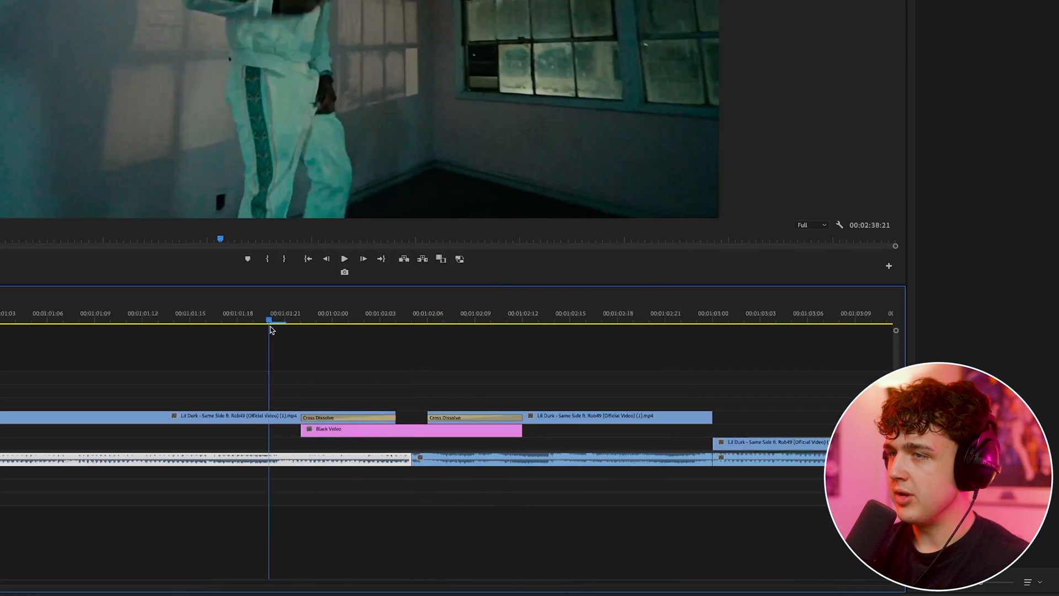
key(space)
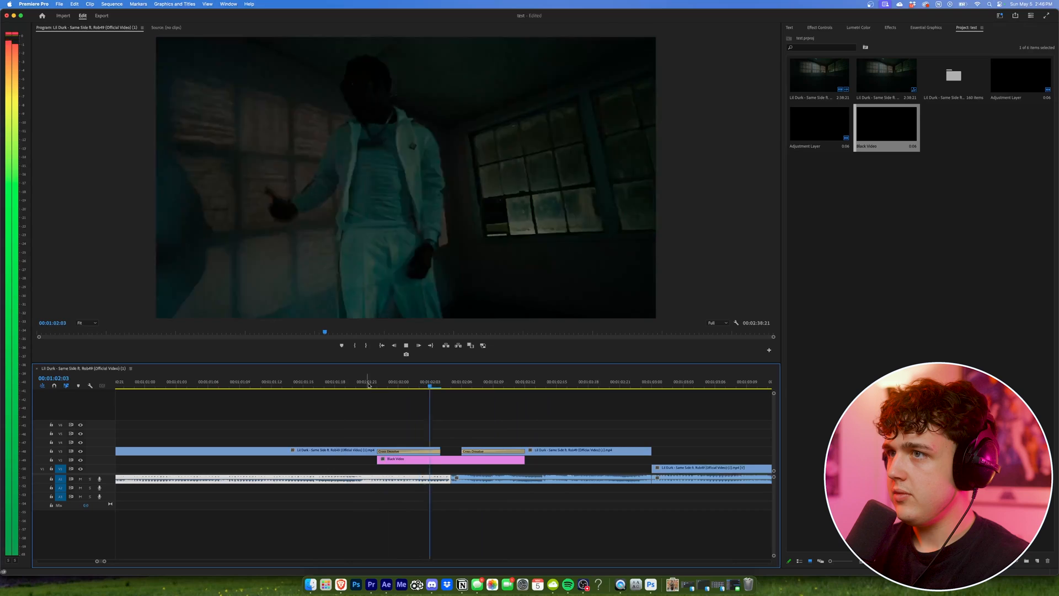
Replay the black fade between the two clips several times, including the footage leading into it
click(368, 385)
key(space)
click(377, 386)
key(space)
scroll(395, 417, down, 3)
key(space)
click(383, 383)
key(space)
click(383, 383)
key(space)
scroll(288, 398, down, 5)
click(294, 386)
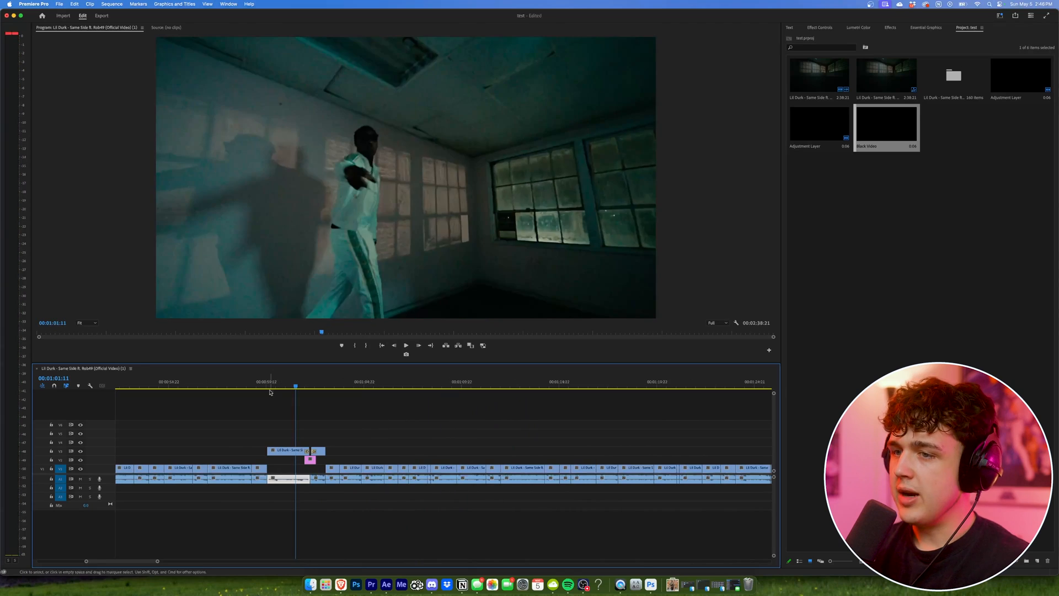
click(270, 384)
key(space)
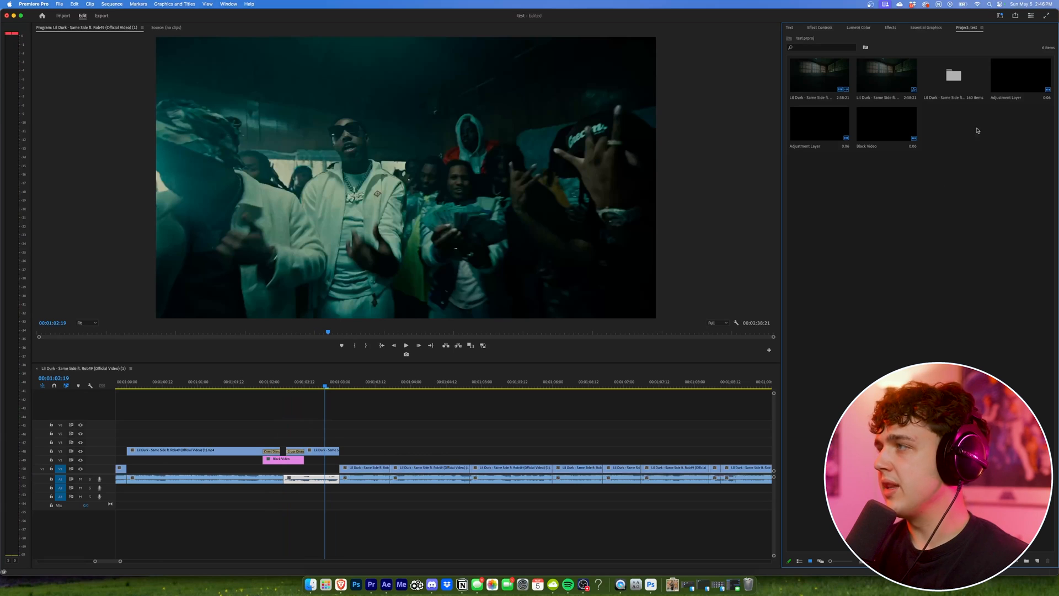
Place an adjustment layer on V4 above the clip after the fade and apply Brightness & Contrast to it
drag(1020, 77, 326, 443)
click(890, 28)
click(821, 38)
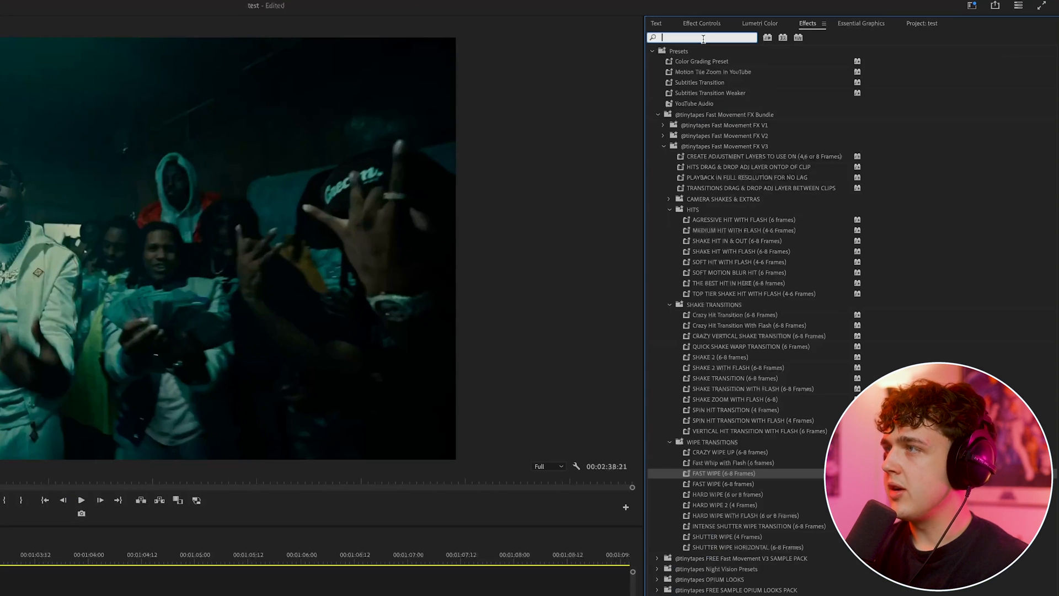
text(bright)
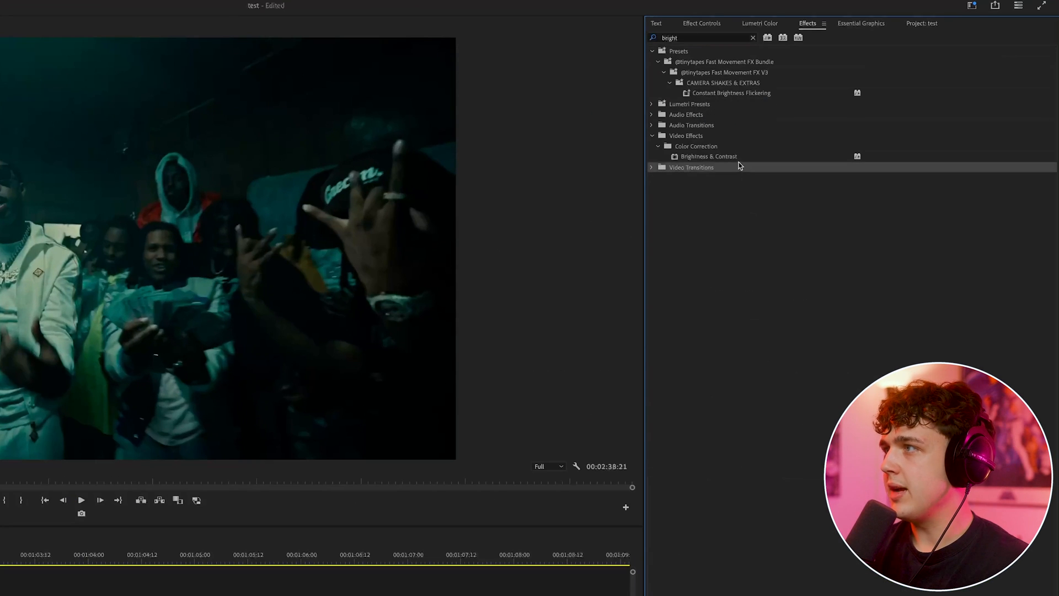
drag(731, 159, 410, 369)
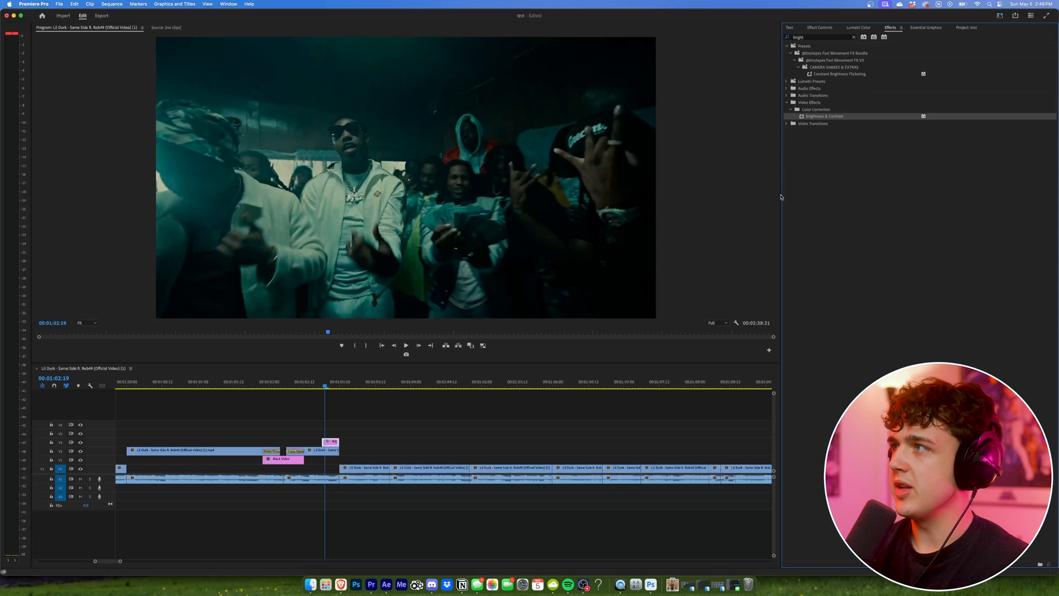
Enable keyframing for Brightness and Contrast on the adjustment layer and add Brightness keyframes on successive frames, raising the value to 57.6
click(820, 28)
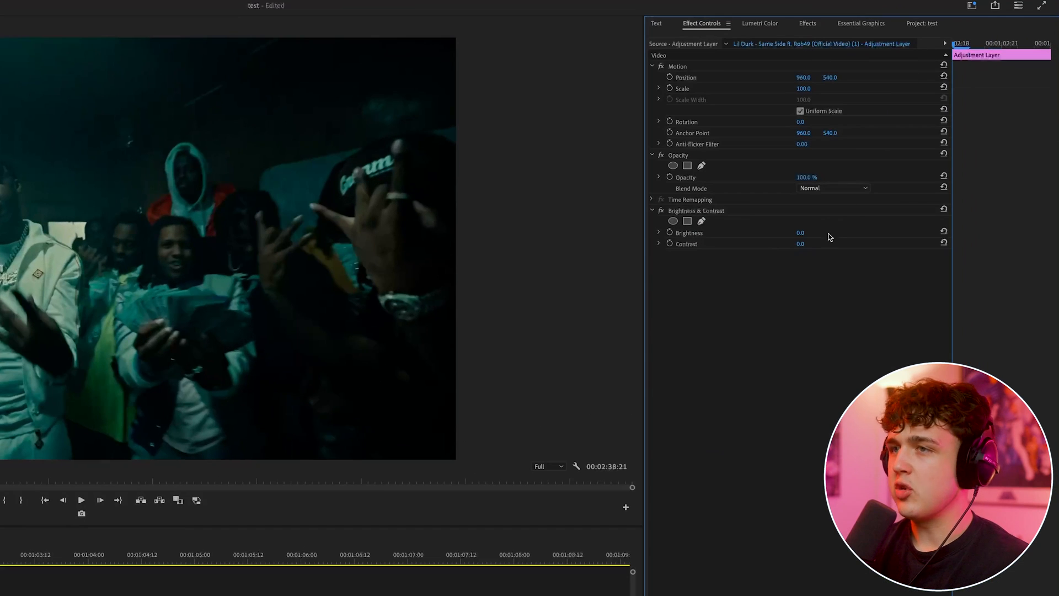
click(671, 241)
click(669, 232)
click(670, 244)
drag(801, 233, 816, 232)
drag(847, 196, 913, 195)
click(986, 41)
click(999, 39)
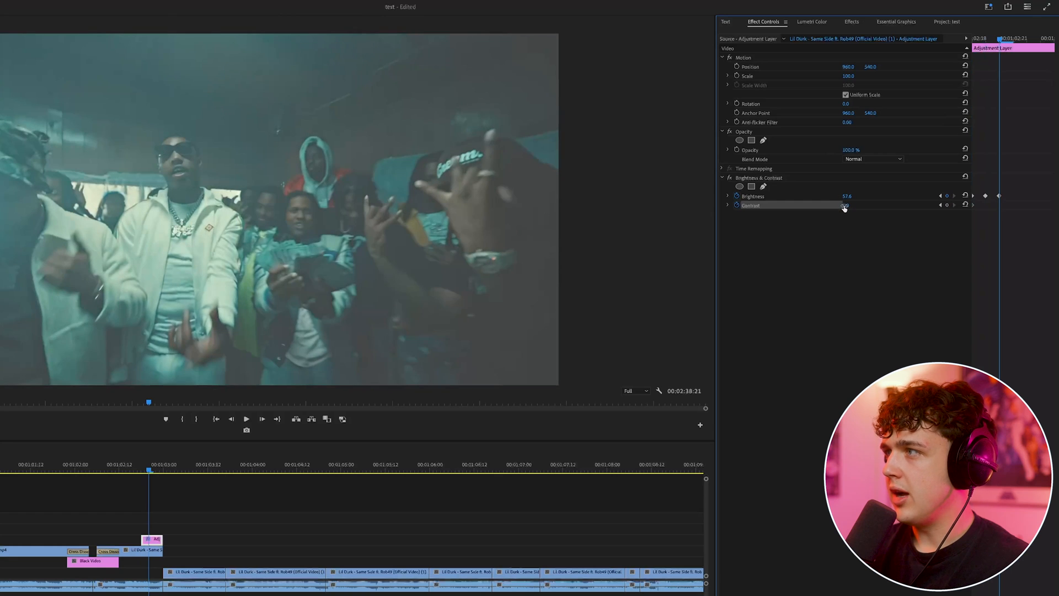
Add Contrast keyframes with changed values on successive frames of the adjustment layer to build a flicker
drag(846, 206, 872, 205)
click(1013, 40)
click(965, 205)
drag(872, 205, 903, 205)
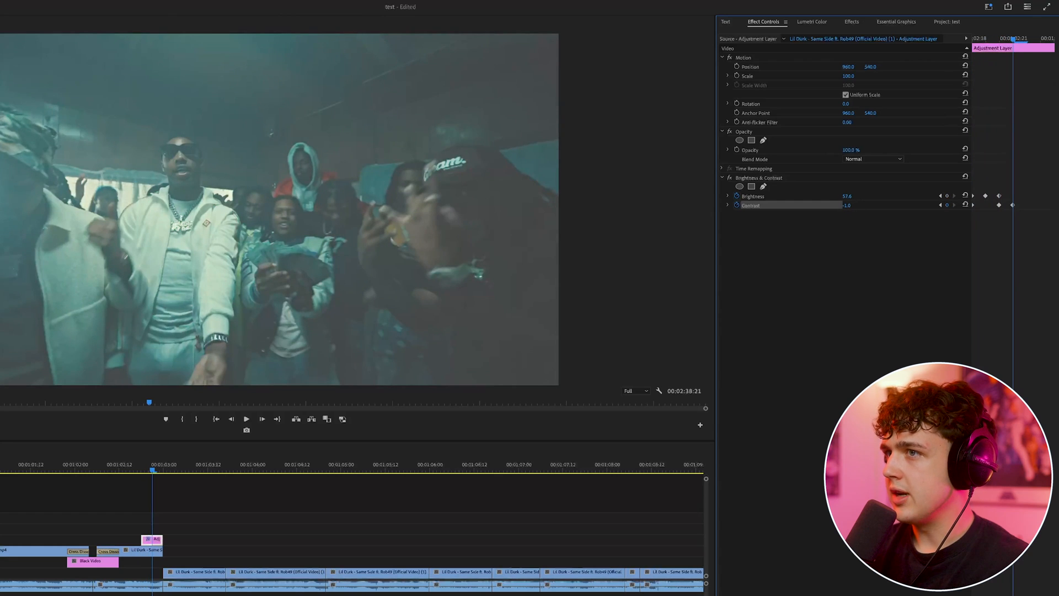
key(Right)
key(Right)
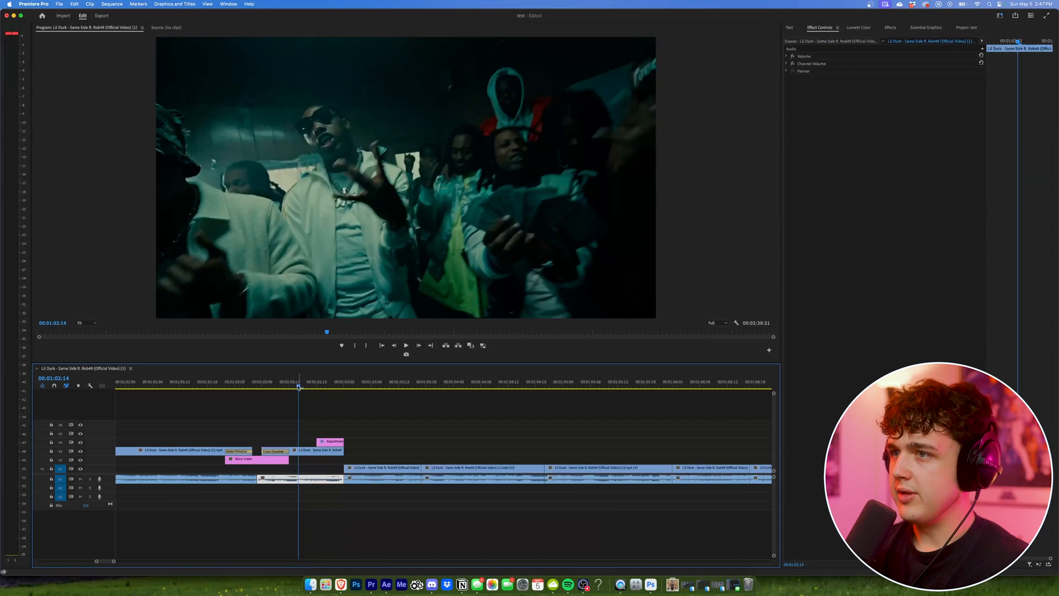
Shift the flicker adjustment layer earlier on V4, with another adjustment layer following it on V5, and play the passage
drag(302, 385, 211, 386)
drag(332, 444, 305, 443)
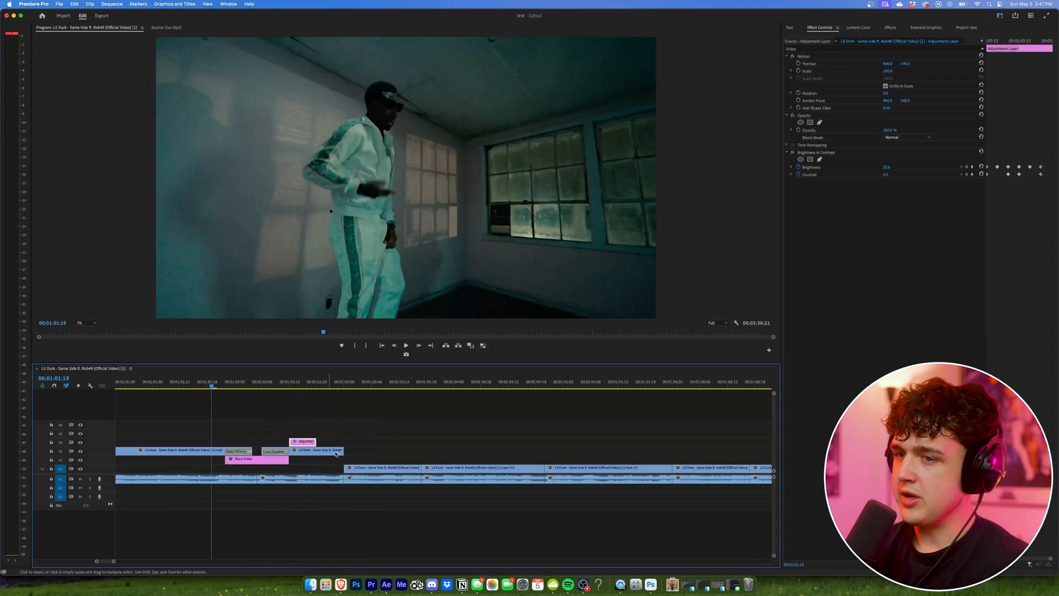
key(space)
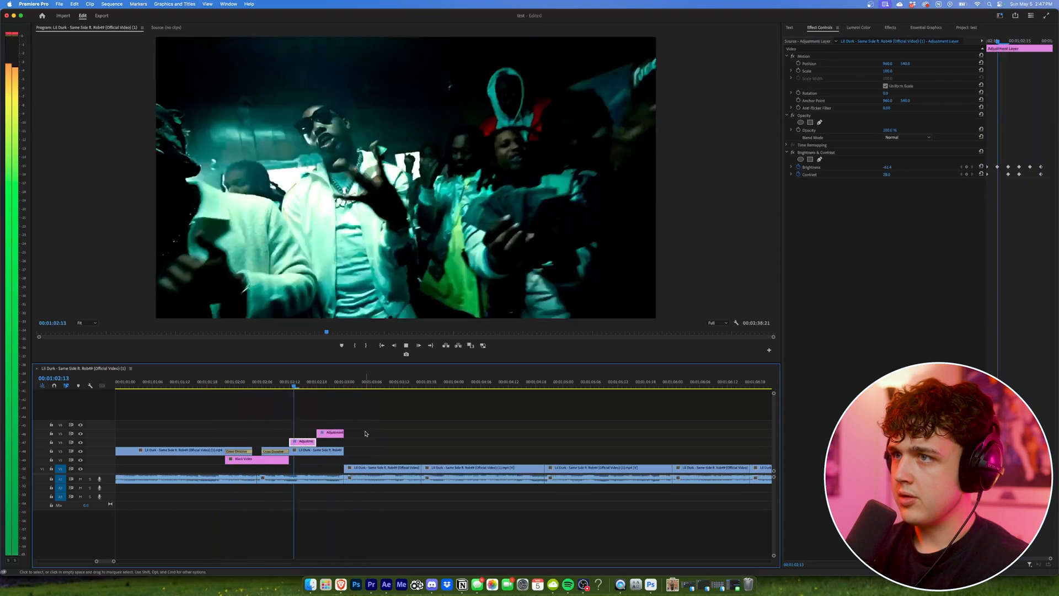
click(232, 376)
key(space)
click(232, 377)
Center the V5 adjustment layer over the cut at 00:01:03:00, disable the V4 flicker layer and play the cut
drag(330, 434, 344, 434)
click(308, 442)
key(shift+super+e)
click(318, 385)
key(space)
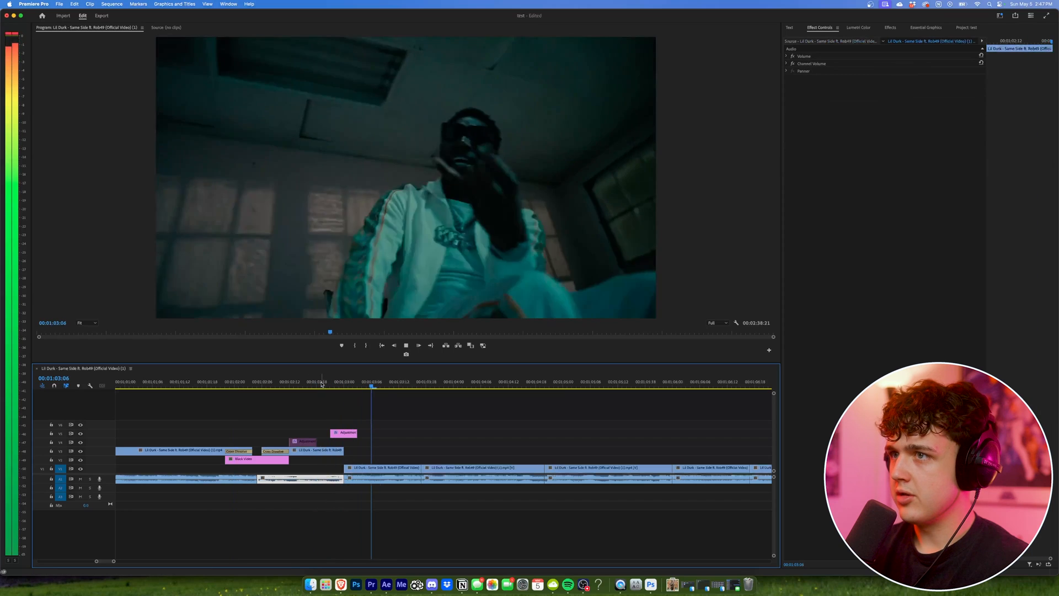
Replay the cut under the V5 adjustment layer several times and return the playhead to 00:01:01:23
click(322, 385)
key(space)
click(322, 385)
key(space)
click(321, 385)
scroll(287, 451, down, 2)
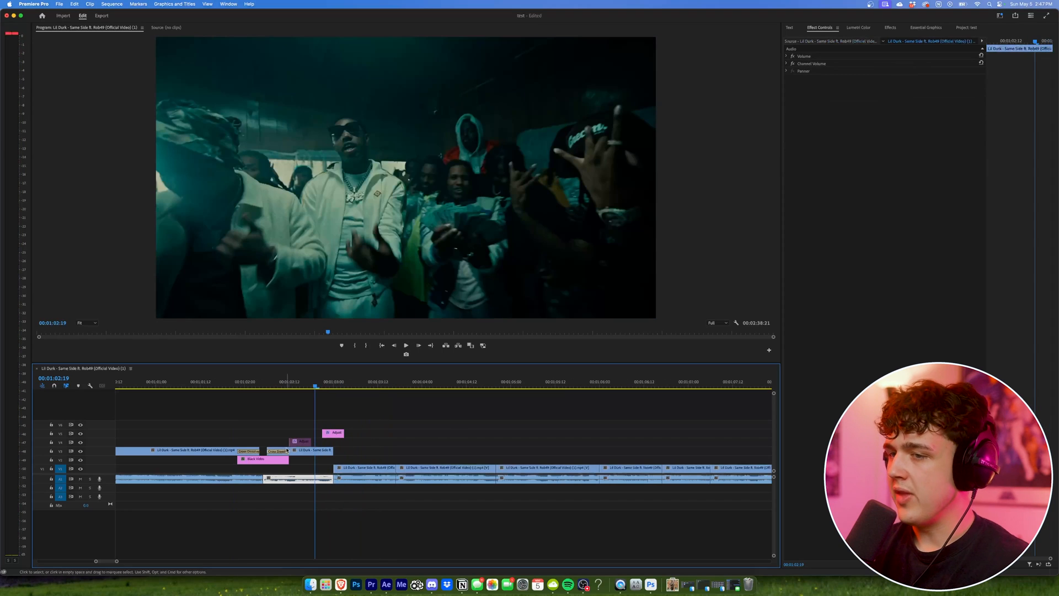
click(243, 386)
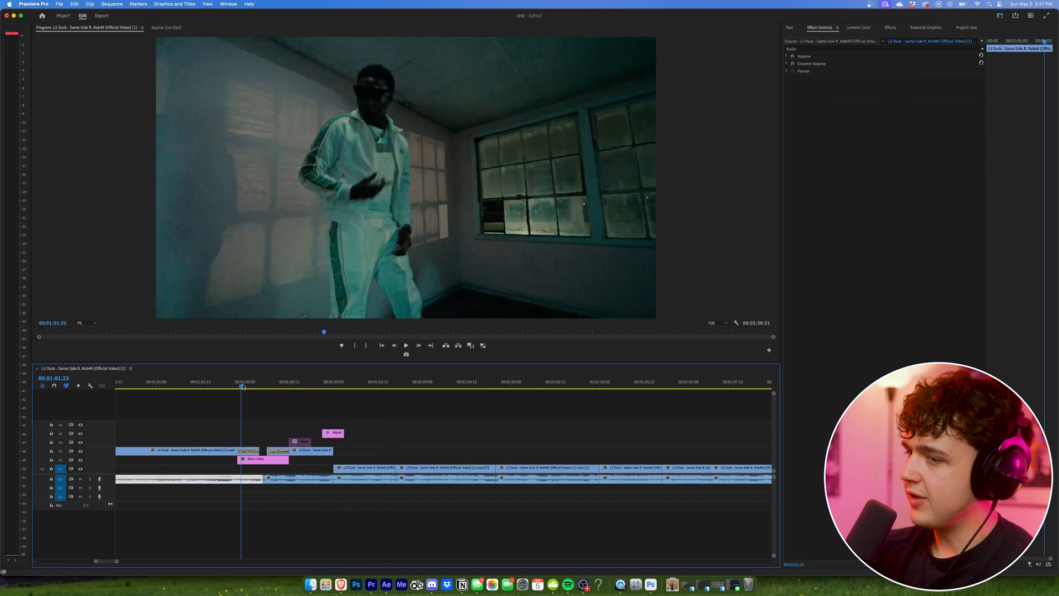